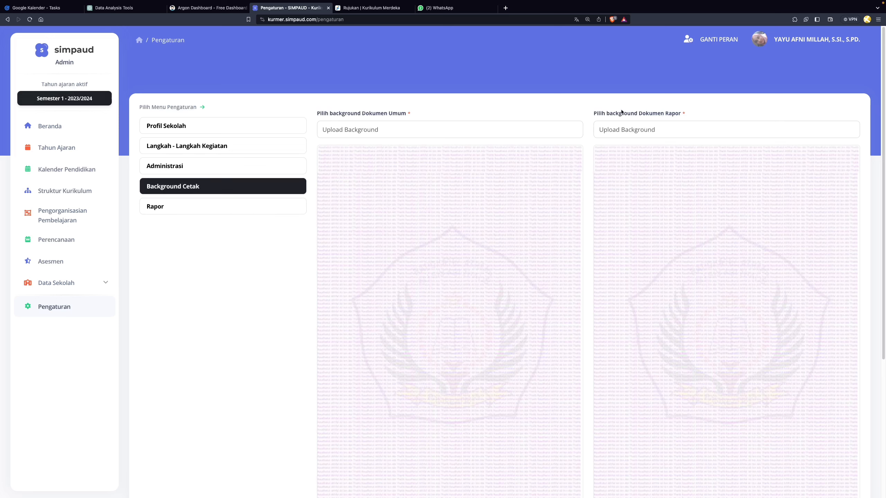
# Step: Check the background choices for the Rapor document and the background file upload fields in the print background settings
pyautogui.click(629, 130)
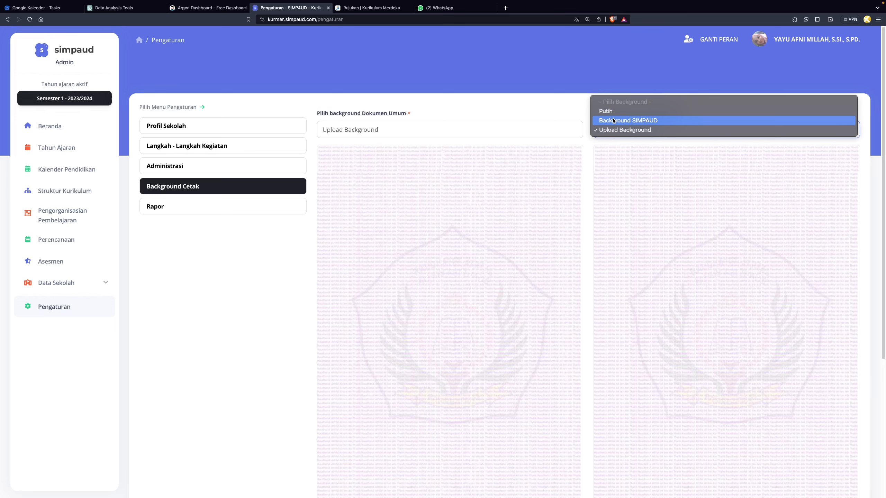
pyautogui.click(594, 165)
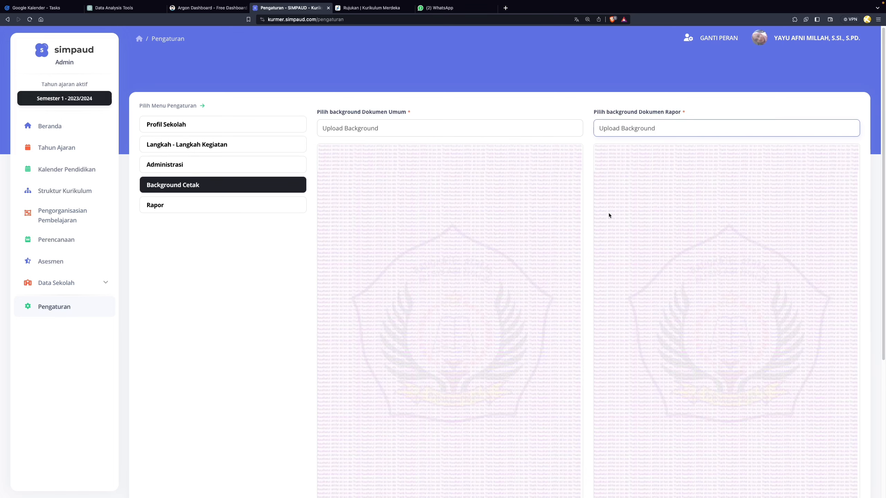
pyautogui.scroll(-5, 613, 214)
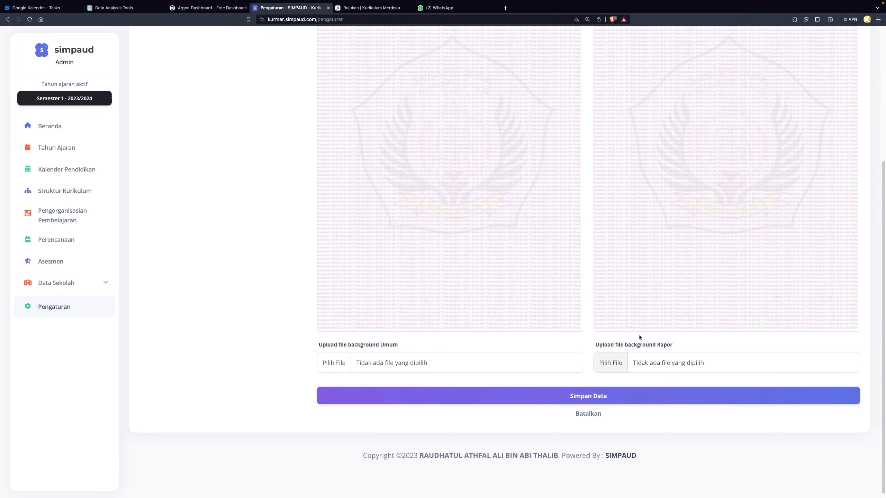
pyautogui.scroll(5, 646, 327)
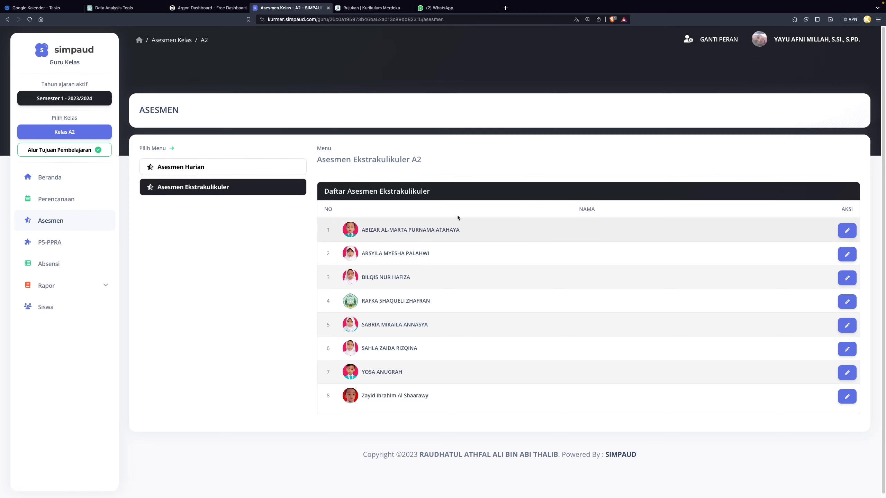
# Step: Open the first listed student's extracurricular assessment, and switch to the attendance section of class A2
pyautogui.click(846, 231)
pyautogui.click(47, 267)
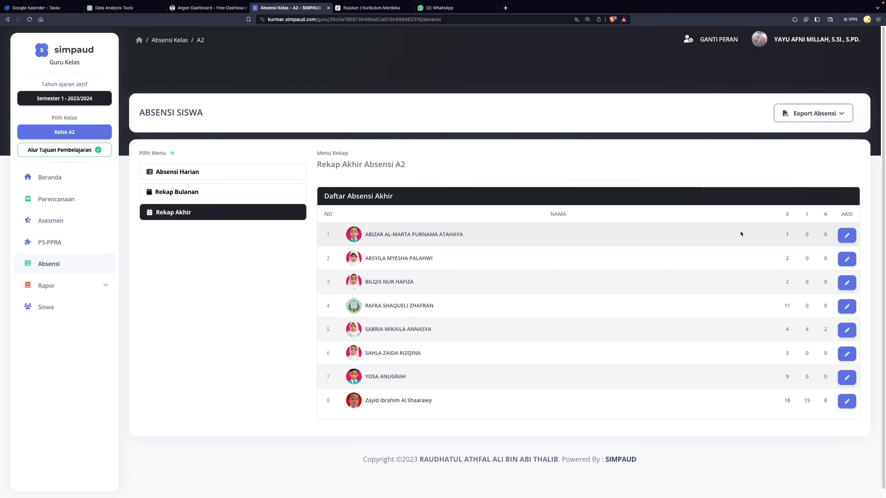
# Step: Try changing the fourth student's S count to 5 in the final attendance recap, and close the form without saving
pyautogui.click(846, 306)
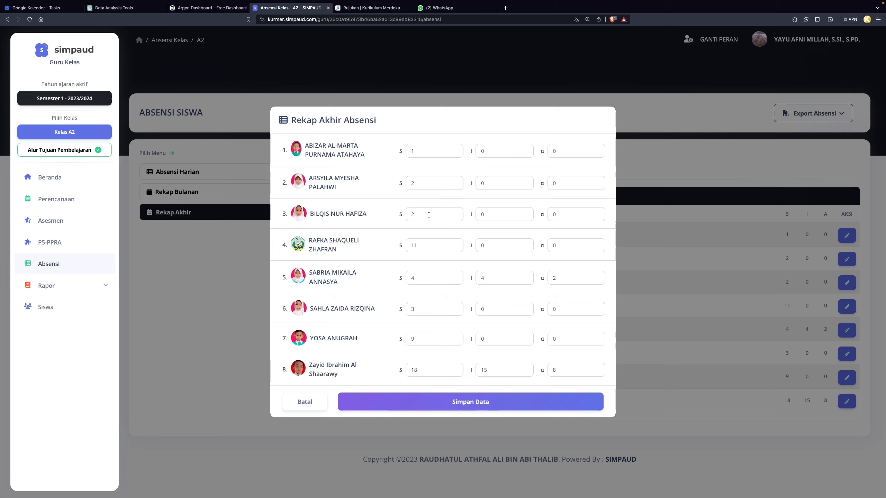
pyautogui.moveTo(430, 247); pyautogui.dragTo(411, 243)
pyautogui.write('5')
pyautogui.click(446, 230)
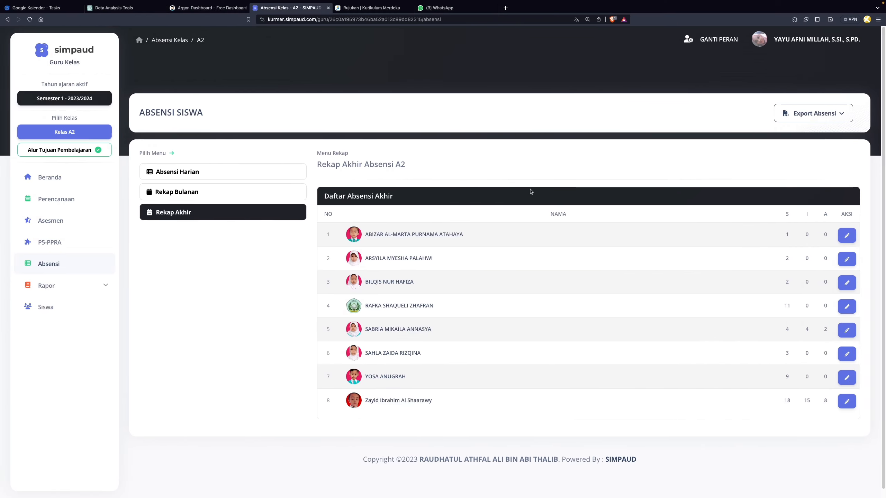
# Step: Open the project identity form in P5-PPRA and examine the available project themes
pyautogui.click(42, 244)
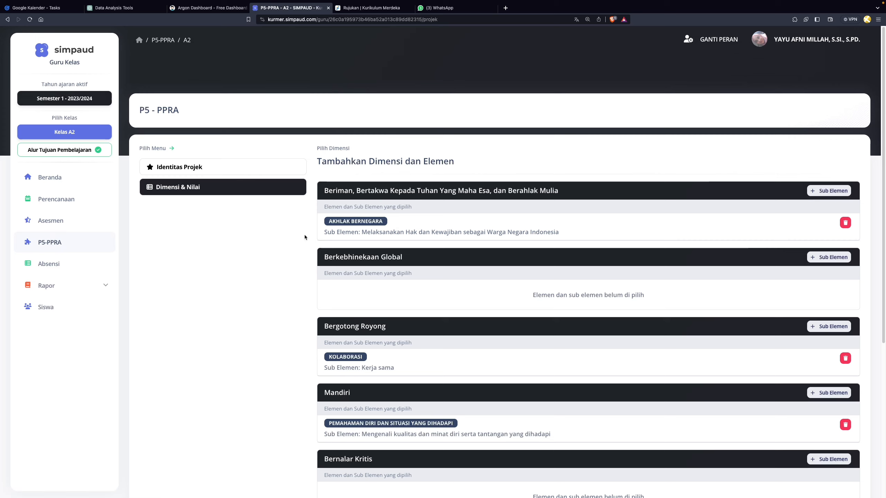
pyautogui.click(259, 170)
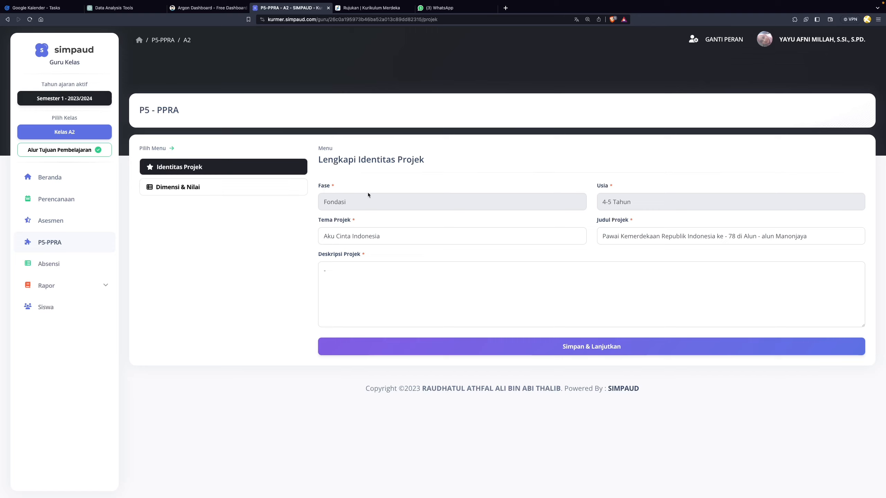
pyautogui.click(403, 237)
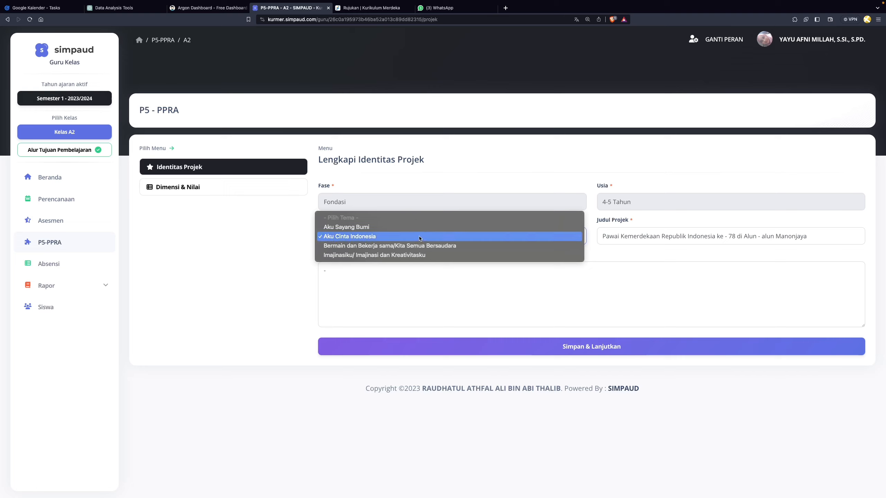
pyautogui.click(512, 155)
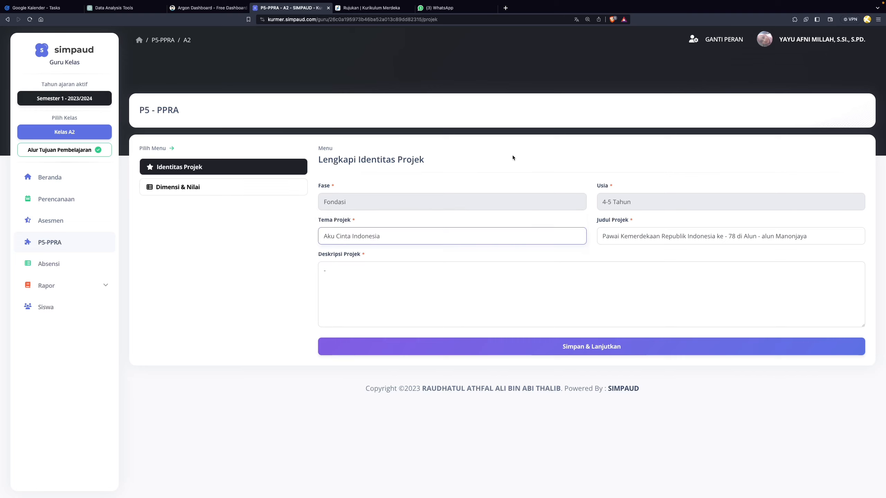
# Step: Go through the project title and description fields, and save the project identity
pyautogui.click(657, 240)
pyautogui.click(643, 258)
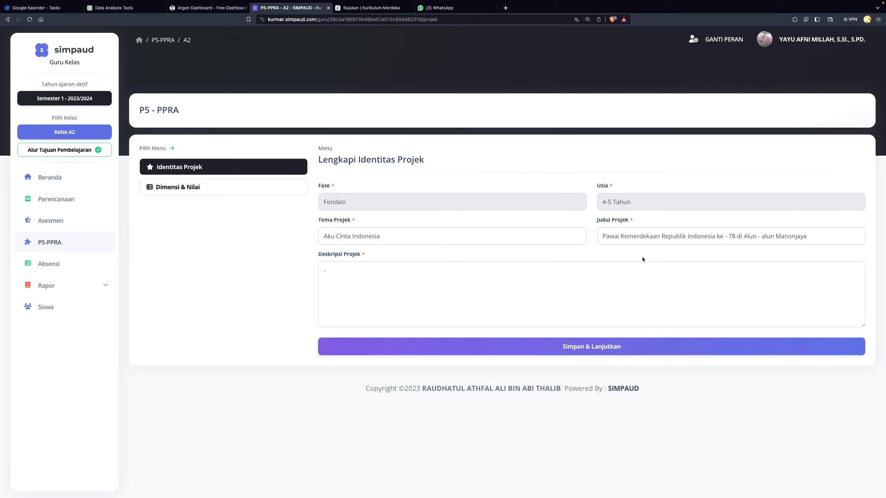
pyautogui.click(361, 270)
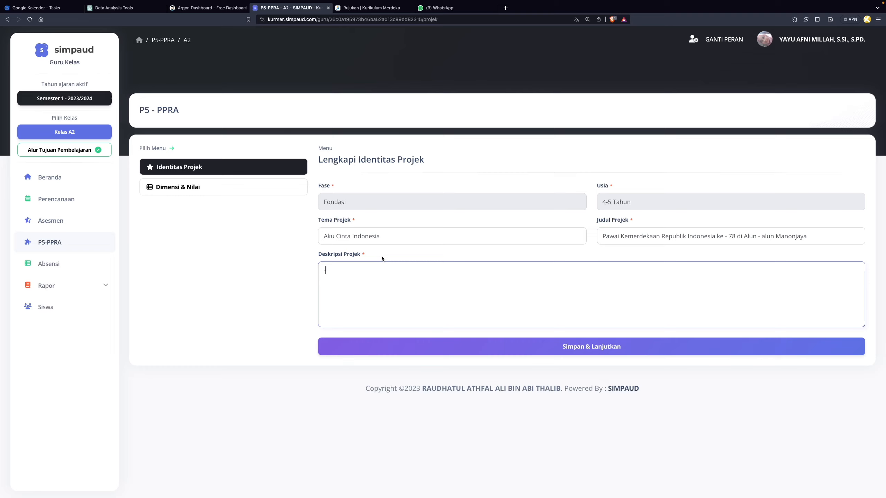
pyautogui.click(405, 347)
# Step: Examine the sub-elements offered for the Beriman, Bertakwa Kepada Tuhan Yang Maha Esa, dan Berahlak Mulia dimension of the project
pyautogui.click(235, 188)
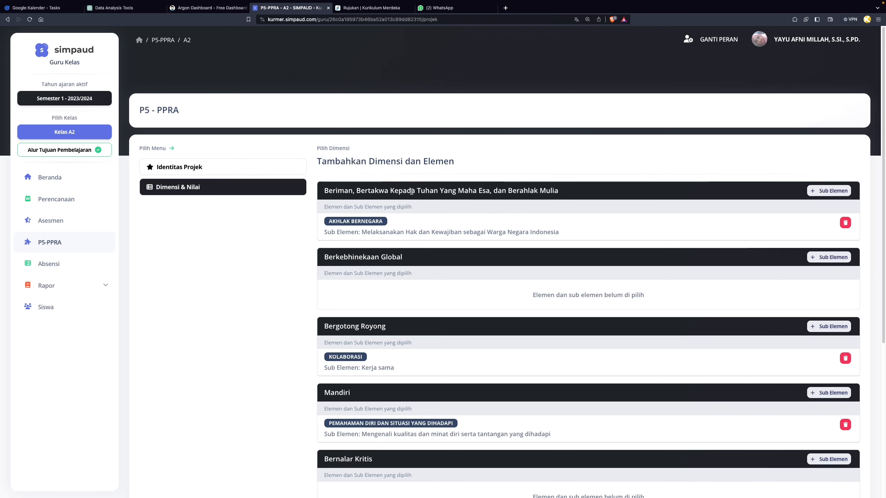
pyautogui.click(829, 191)
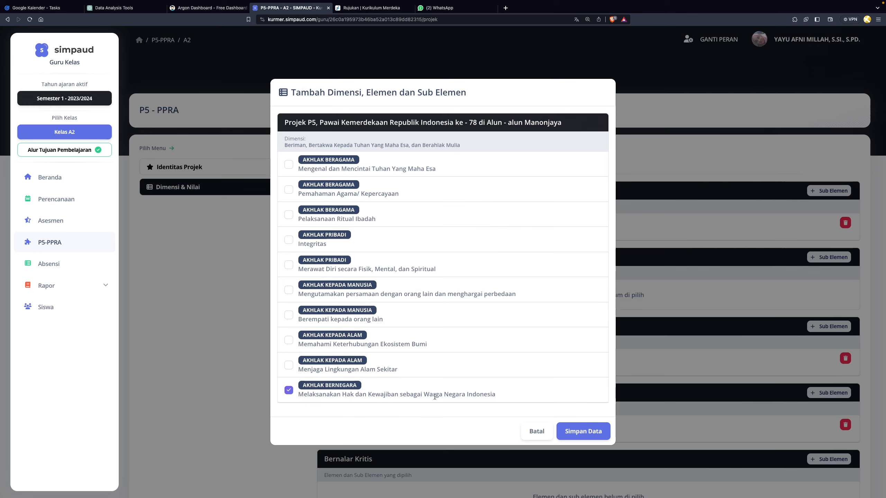
pyautogui.click(699, 313)
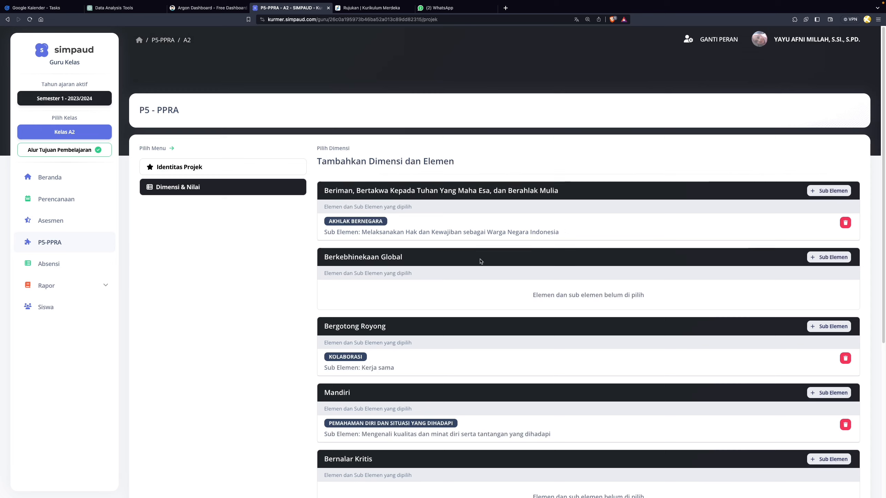
# Step: Look through the remaining project dimensions and the values offered for Nilai Rahmatan Lil Alamin
pyautogui.scroll(-1, 480, 261)
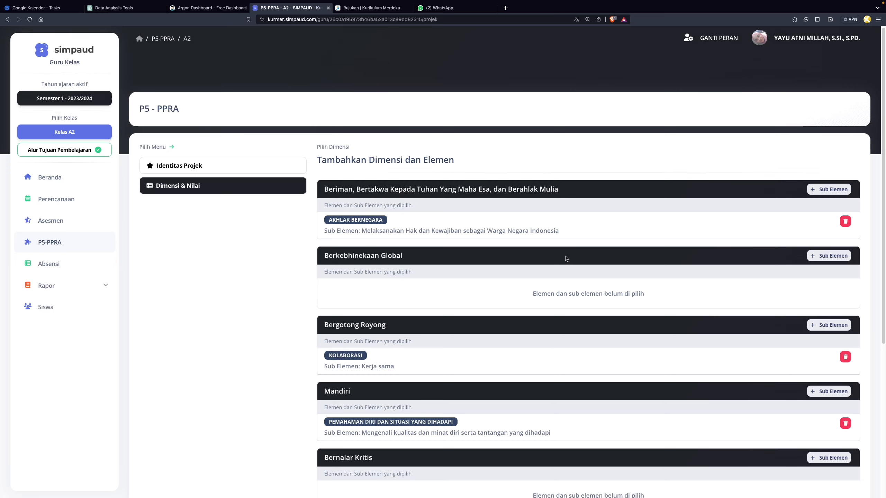
pyautogui.scroll(-6, 566, 259)
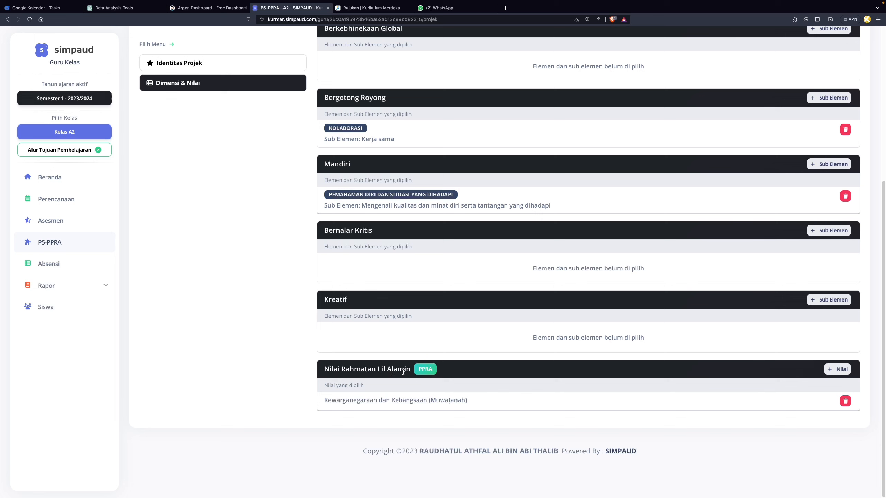
pyautogui.click(847, 371)
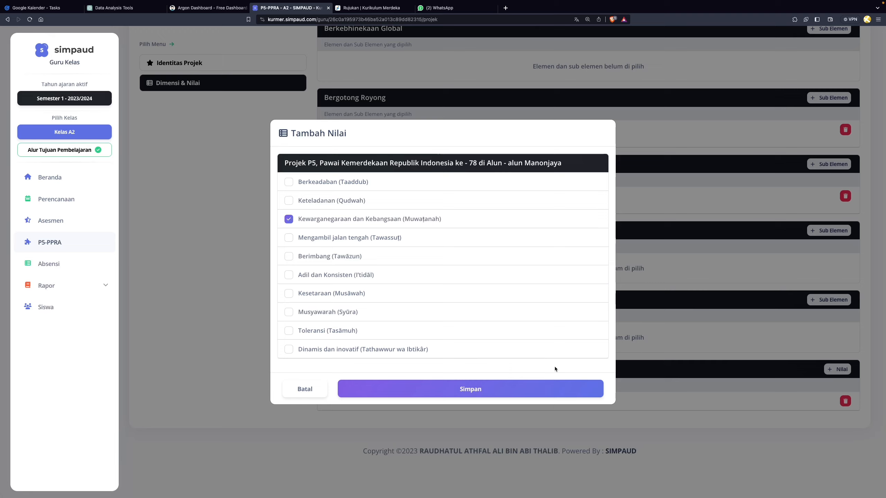
pyautogui.click(686, 342)
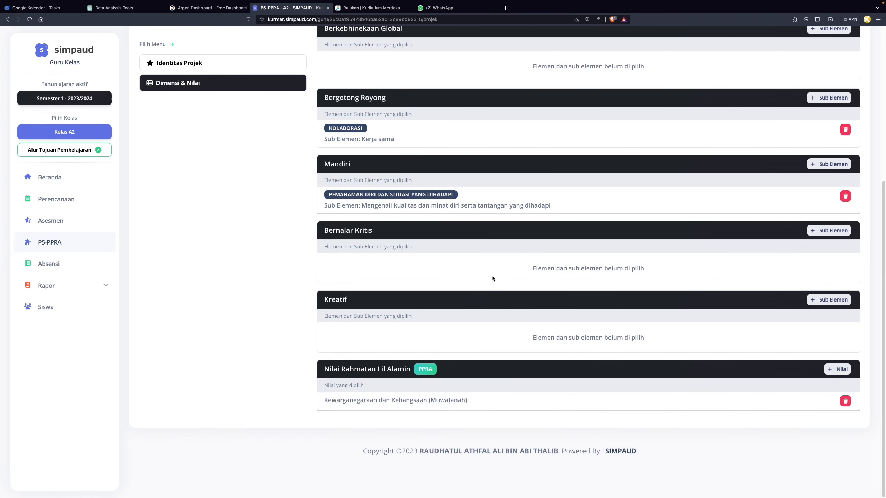
pyautogui.scroll(5, 489, 274)
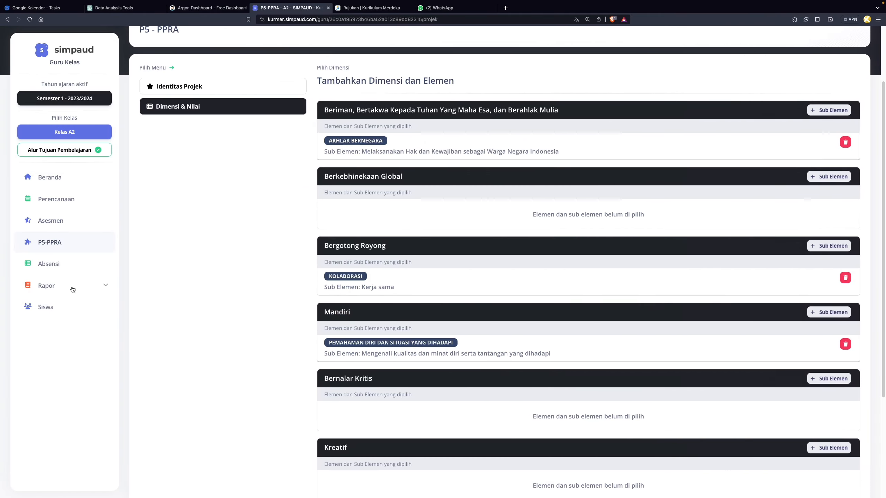
# Step: Open the Nilai Agama dan Budi Pekerti section of the student's end-of-semester report
pyautogui.click(72, 289)
pyautogui.click(68, 308)
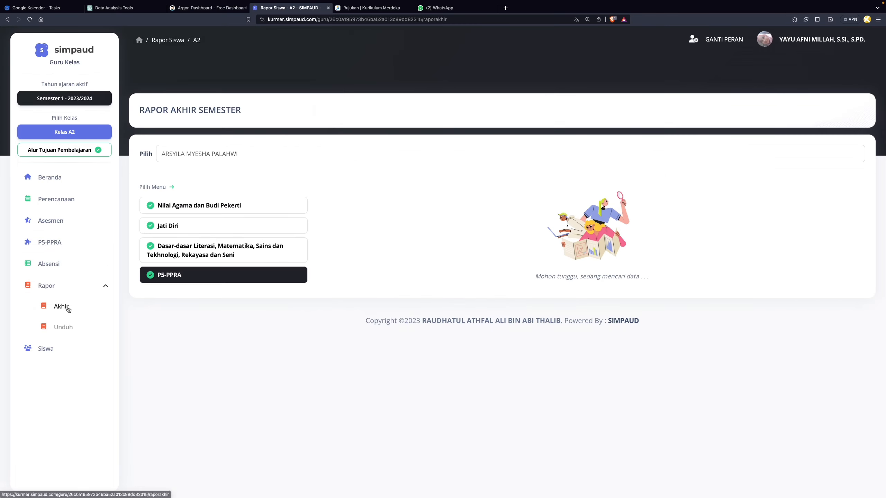
pyautogui.click(198, 205)
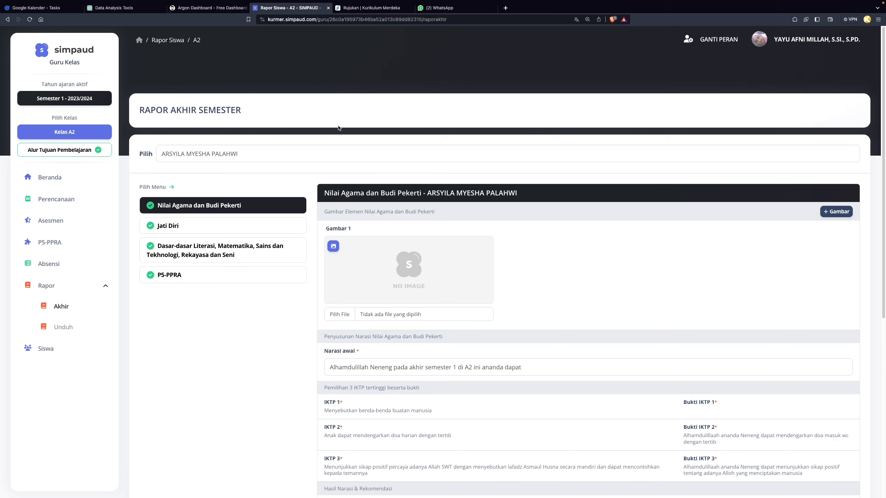
# Step: Open the guide Panduan Laporan Hasil Belajar di Satuan Pendidikan Anak Usia Dini and go to the sample narrative on PDF page 76
pyautogui.click(370, 8)
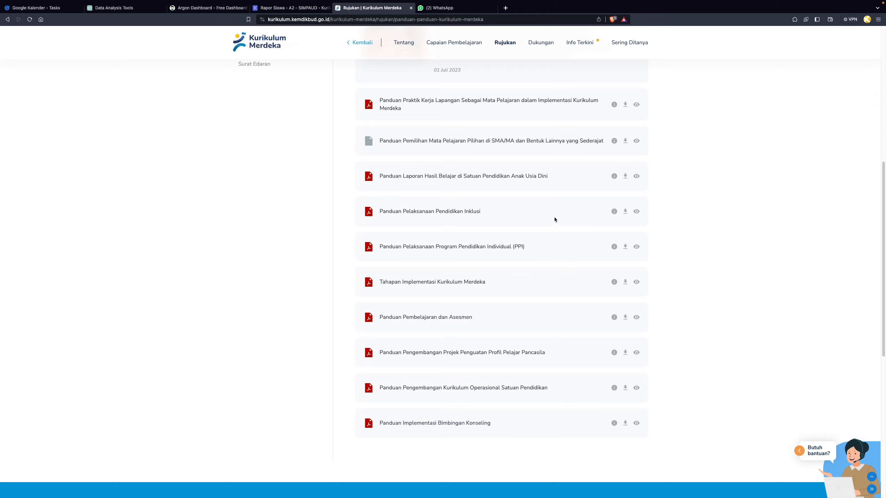
pyautogui.click(625, 176)
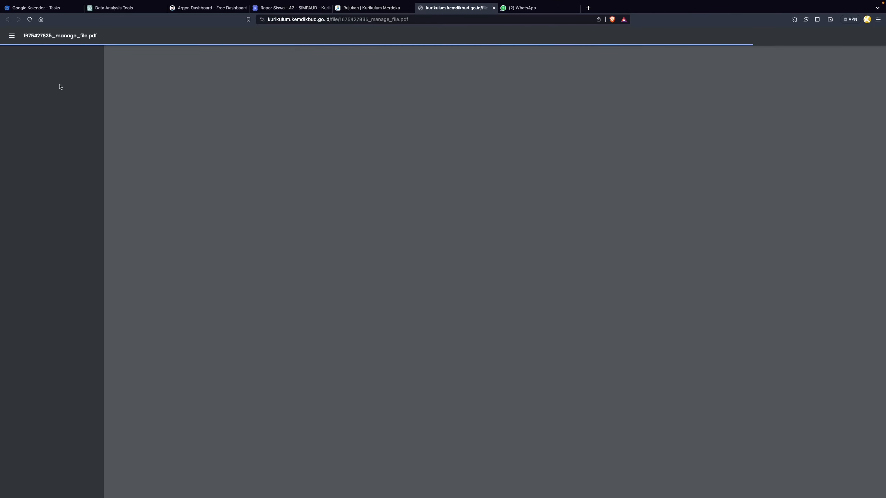
pyautogui.scroll(-15, 92, 244)
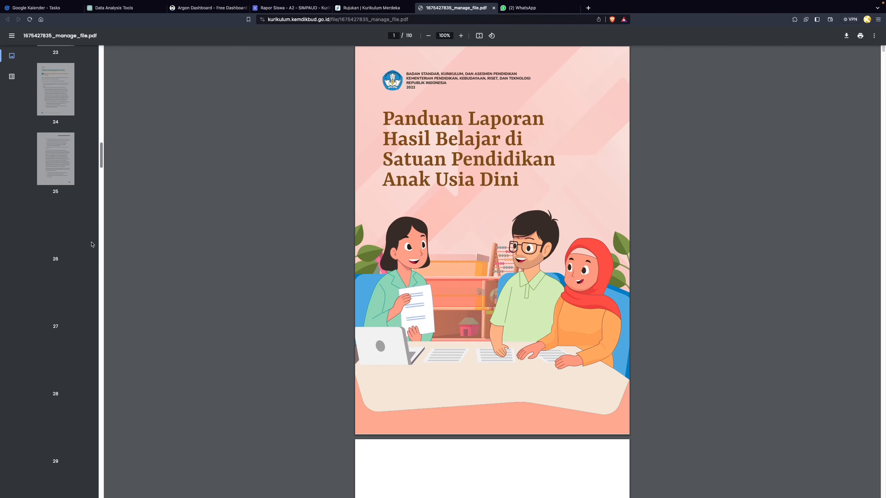
pyautogui.scroll(10, 92, 244)
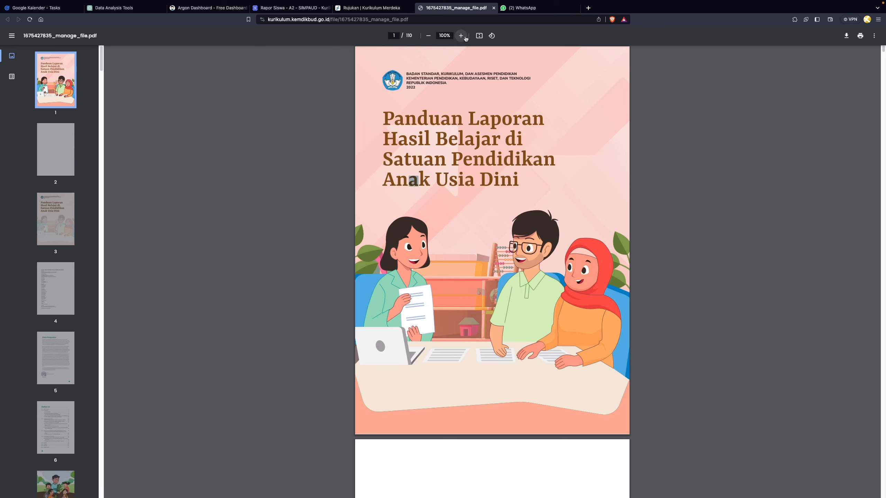
pyautogui.click(479, 36)
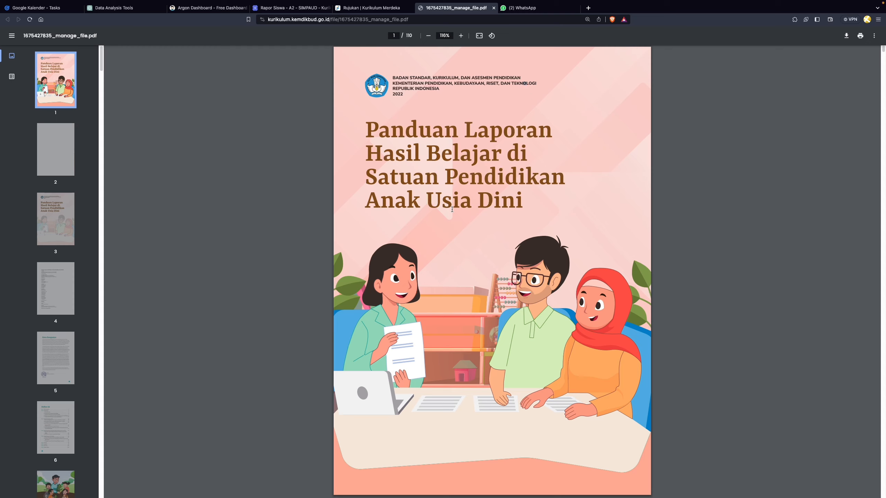
pyautogui.moveTo(100, 68); pyautogui.dragTo(140, 369)
pyautogui.click(52, 208)
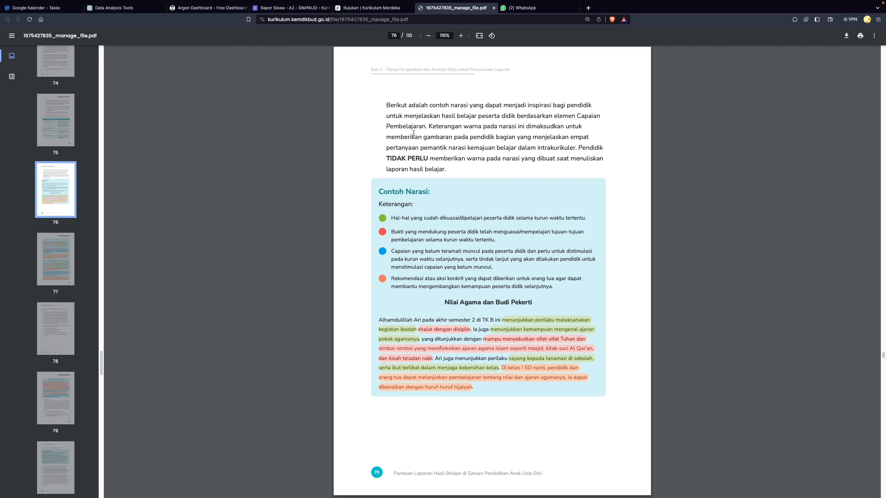
# Step: Back in the SIMPAUD report, try selecting the 9 September 2023 photo for Gambar 1, and close the image picker without saving
pyautogui.click(300, 7)
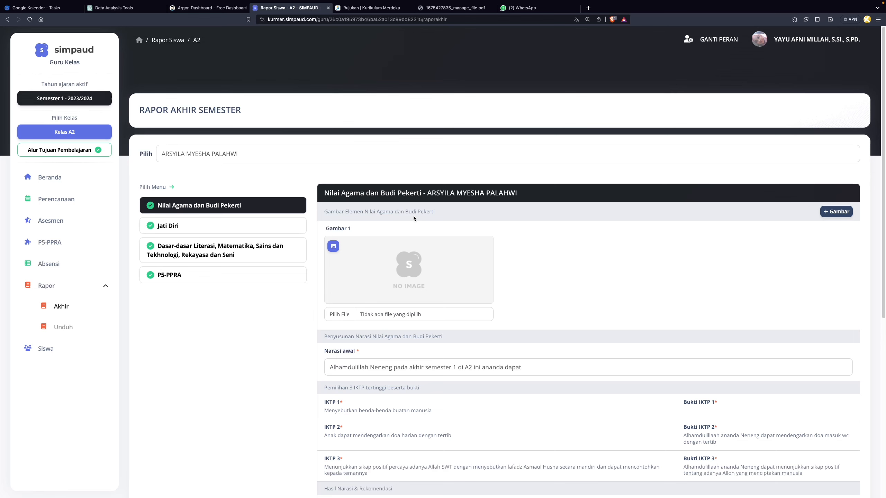
pyautogui.click(333, 246)
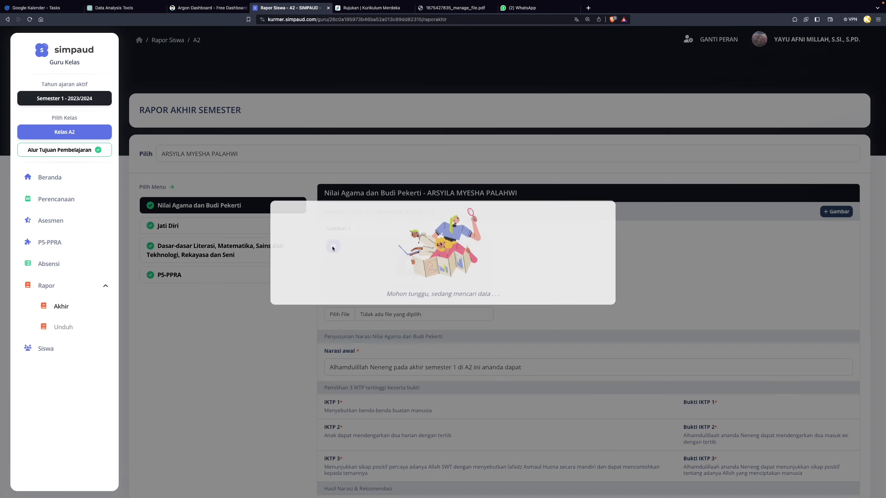
pyautogui.click(593, 210)
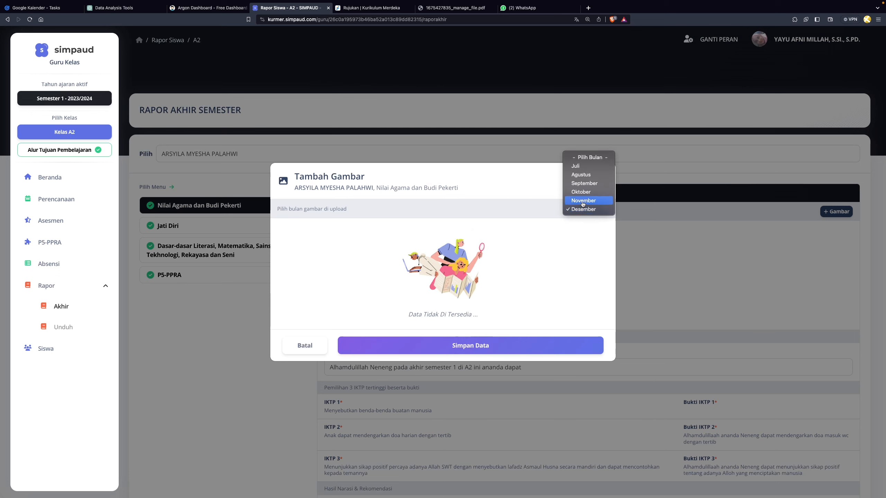
pyautogui.click(584, 184)
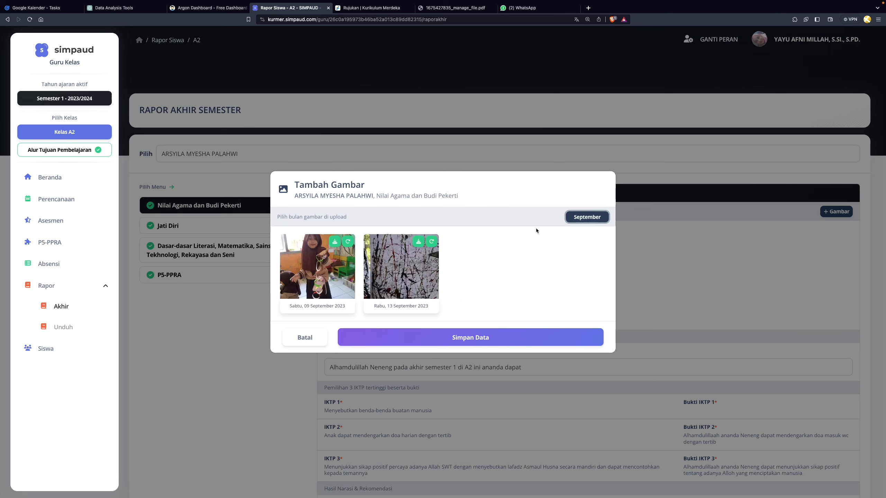
pyautogui.click(311, 255)
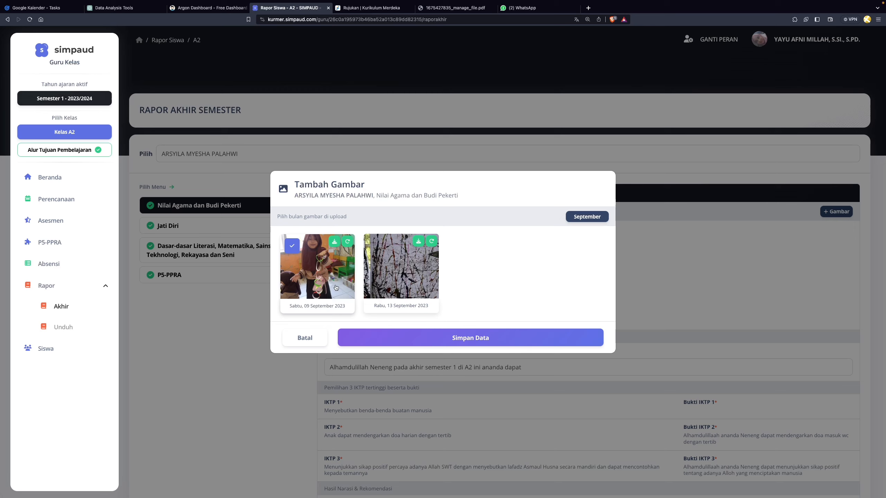
pyautogui.click(652, 304)
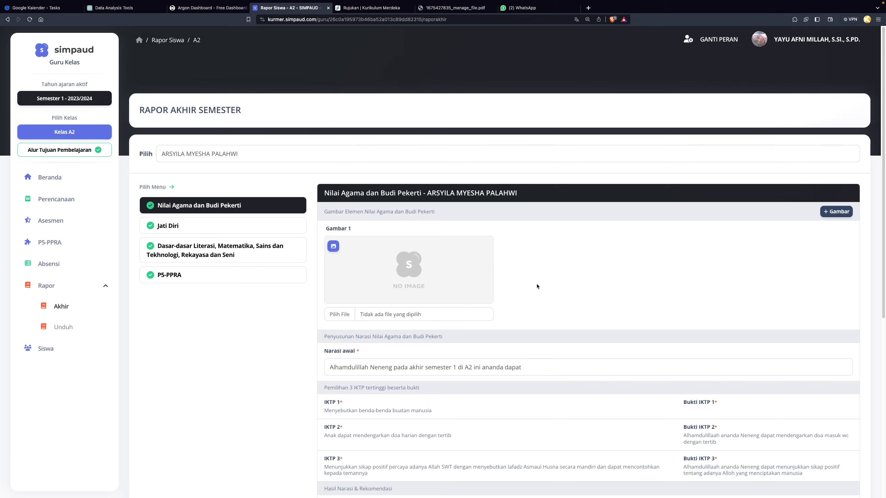
# Step: Add two more image slots to the Nilai Agama dan Budi Pekerti section of the student's report
pyautogui.click(829, 212)
pyautogui.click(829, 212)
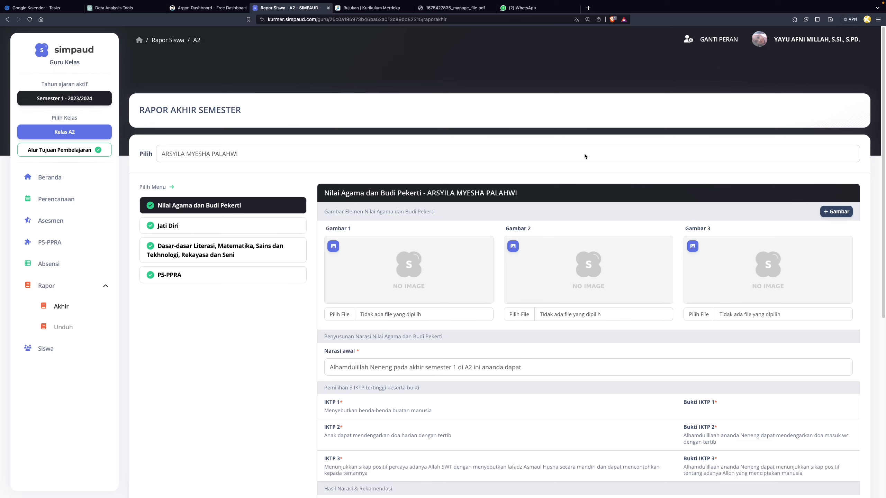
pyautogui.scroll(-1, 584, 156)
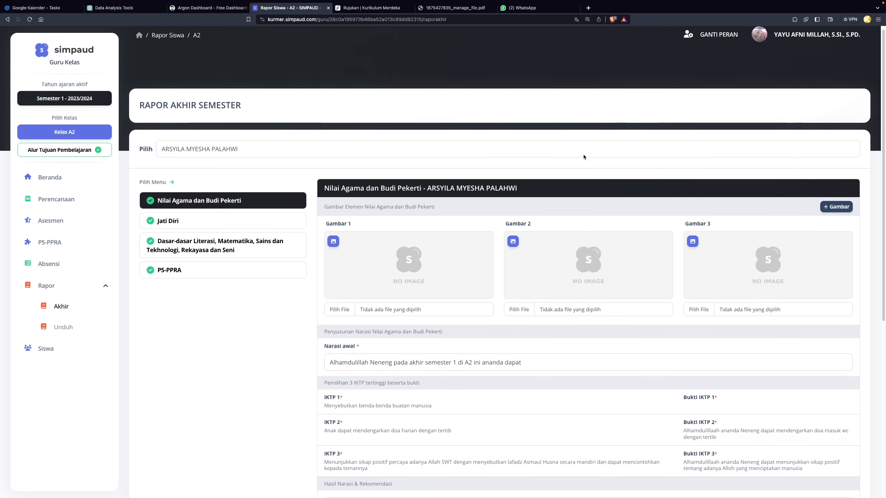
# Step: Examine how the Nilai Agama dan Budi Pekerti narrative is composed, focusing on the Narasi awal sentence and the three IKTP entries with evidence
pyautogui.scroll(-5, 584, 156)
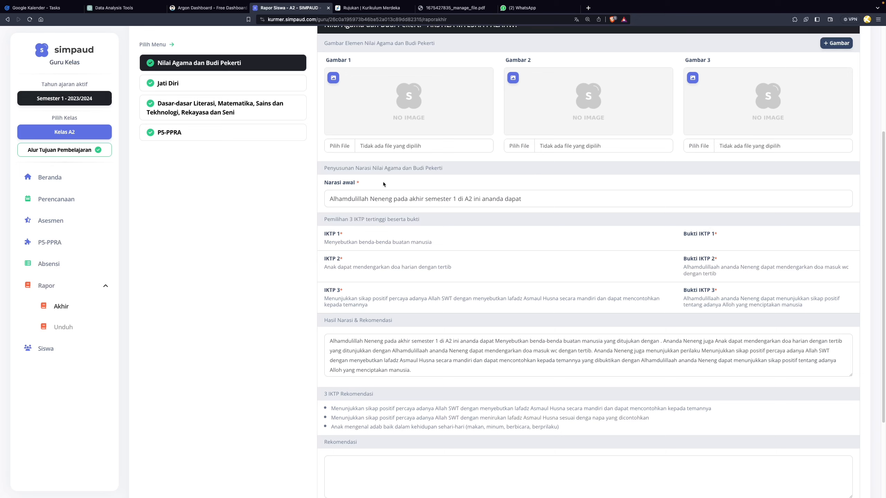
pyautogui.moveTo(329, 199); pyautogui.dragTo(488, 207)
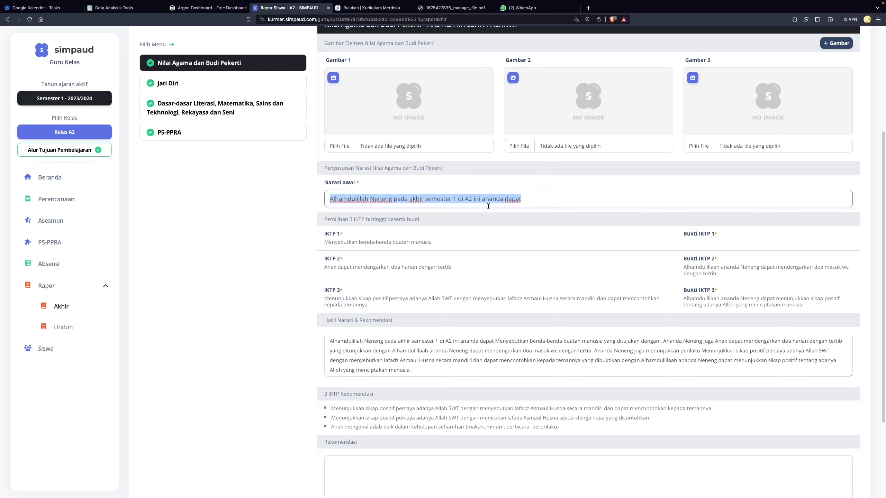
pyautogui.click(541, 183)
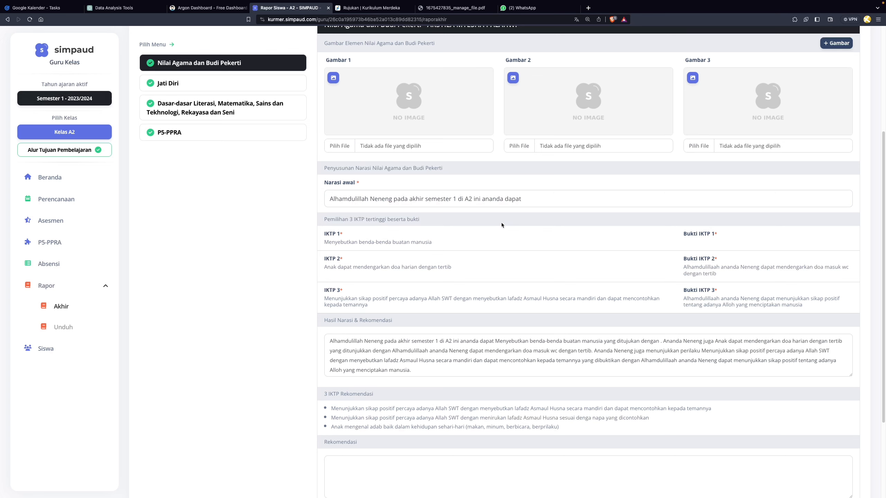
pyautogui.scroll(3, 500, 223)
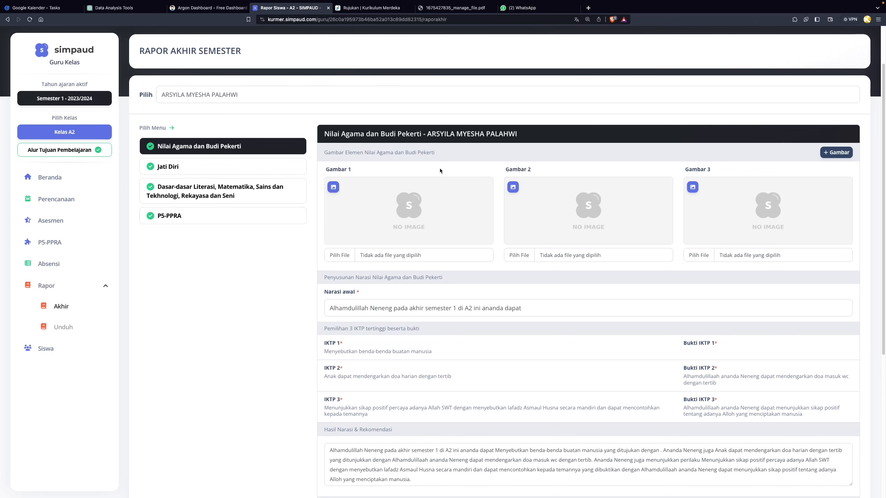
pyautogui.scroll(-1, 440, 171)
pyautogui.scroll(-1, 440, 171)
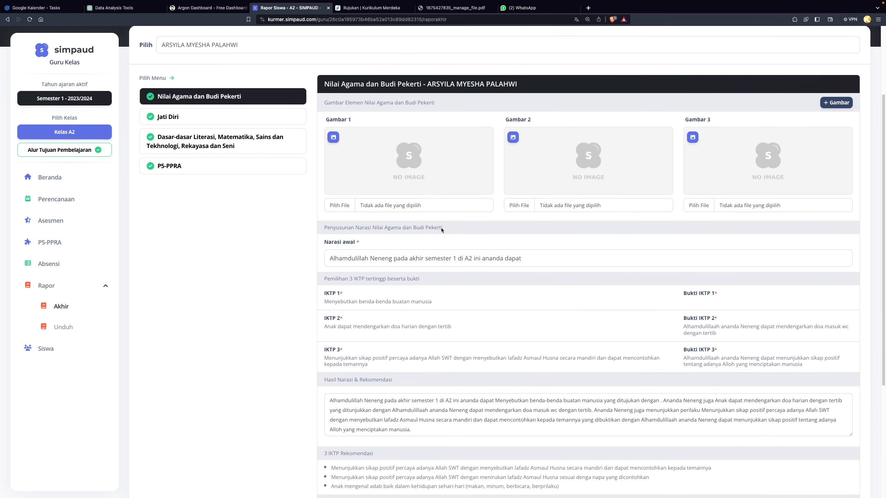
pyautogui.moveTo(329, 258); pyautogui.dragTo(583, 258)
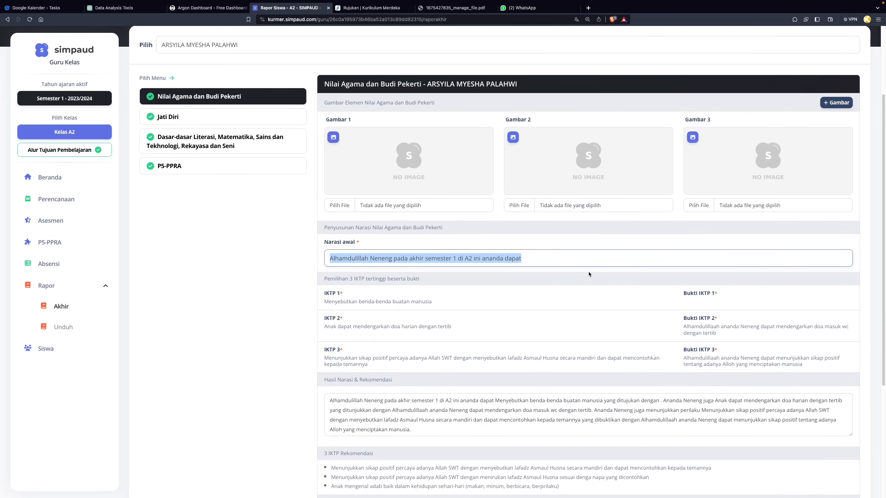
pyautogui.click(590, 271)
pyautogui.scroll(-3, 589, 271)
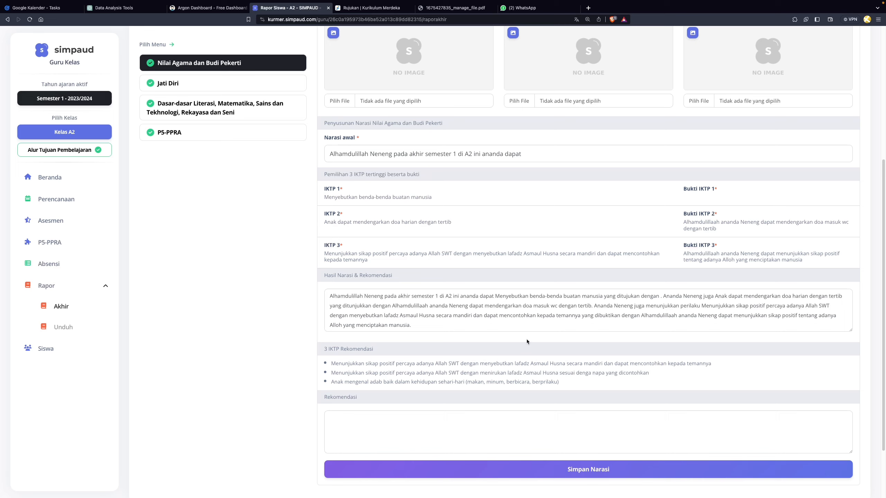
# Step: Read the combined narrative under Hasil Narasi & Rekomendasi and compare its first evidence passage with the Bukti IKTP 1 entry
pyautogui.moveTo(509, 330); pyautogui.dragTo(323, 297)
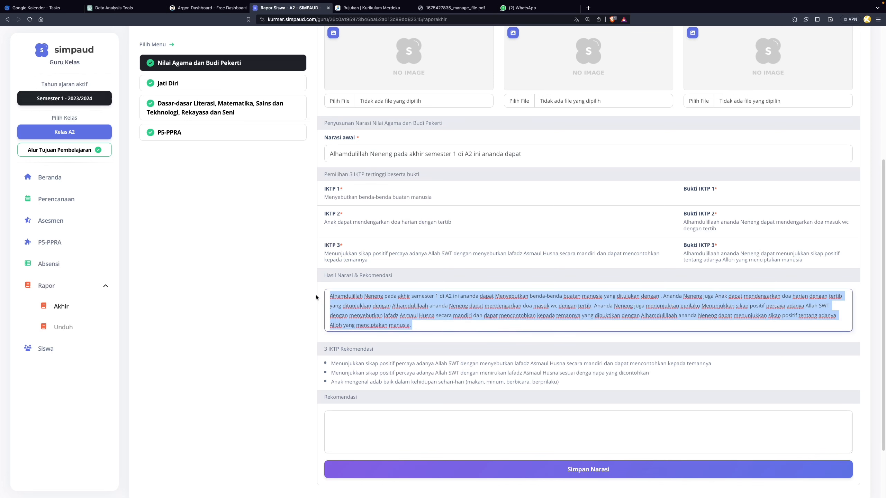
pyautogui.click(307, 278)
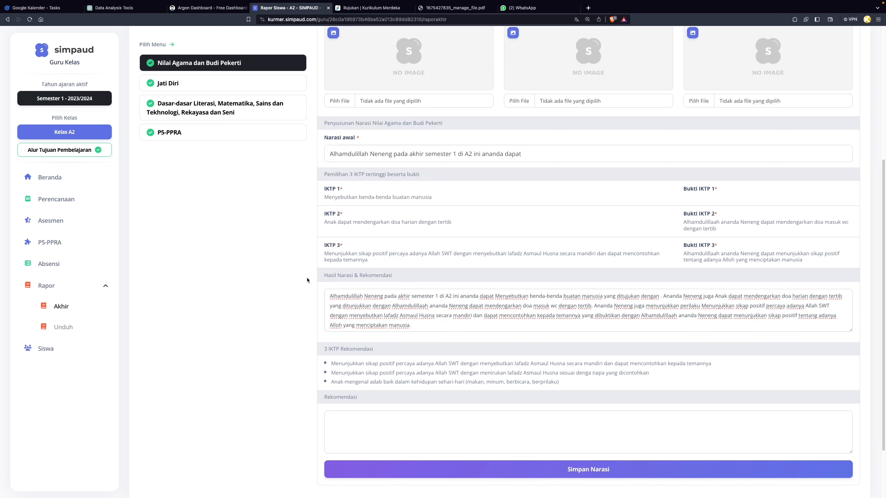
pyautogui.scroll(-1, 305, 279)
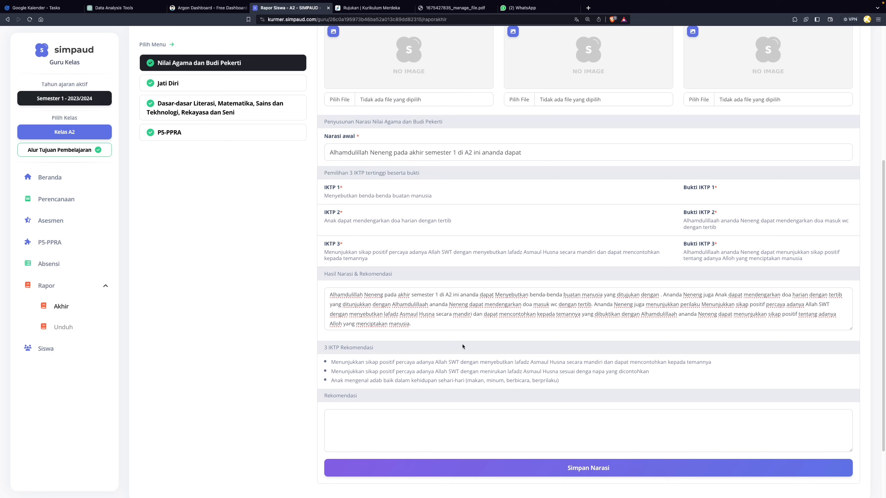
pyautogui.click(442, 323)
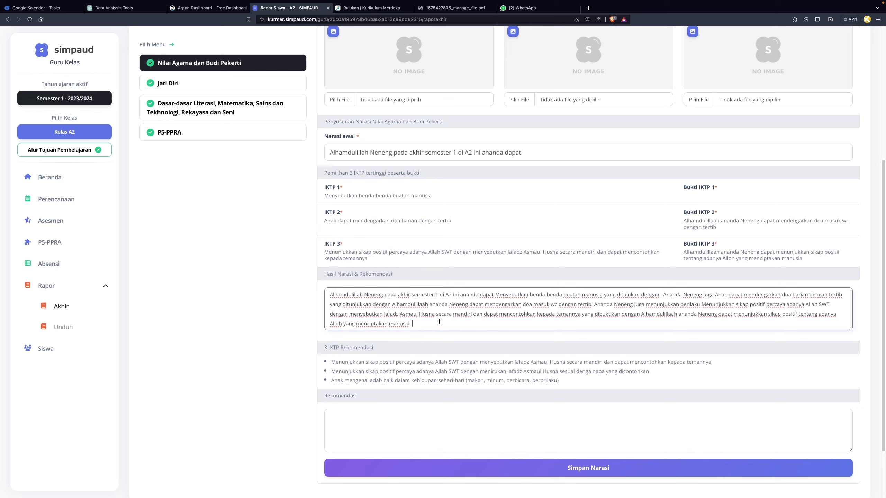
pyautogui.click(298, 288)
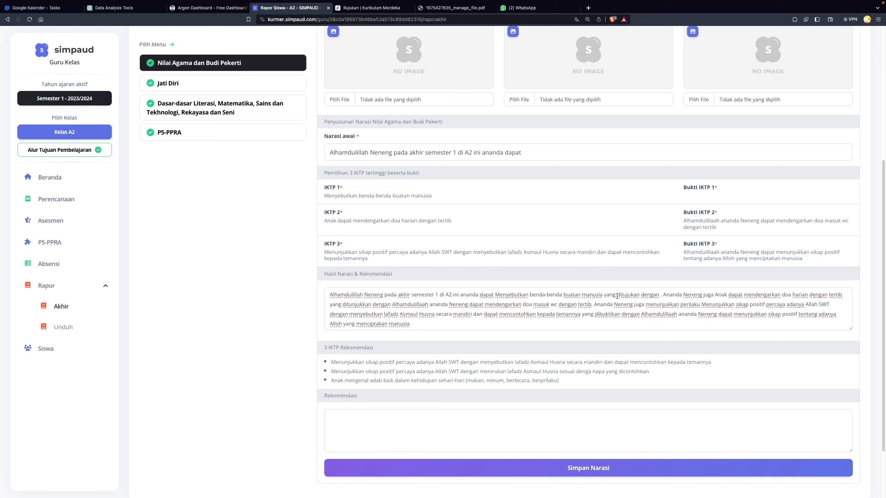
pyautogui.click(660, 296)
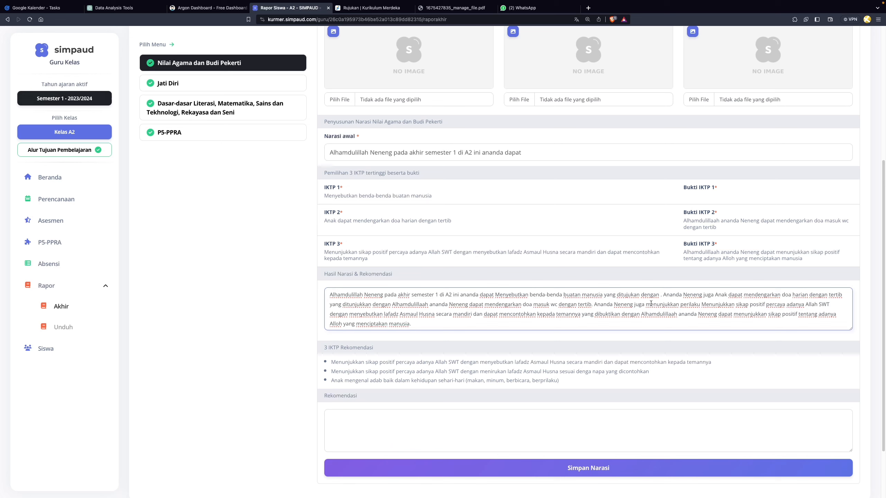
pyautogui.click(683, 199)
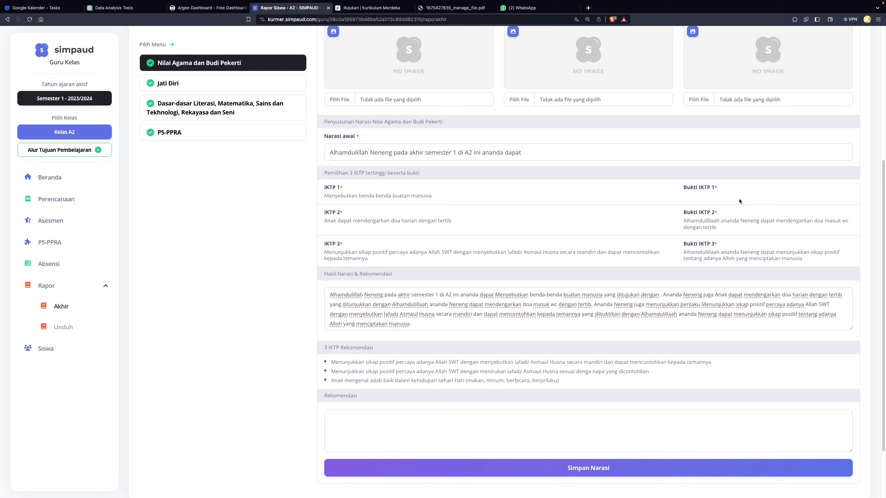
pyautogui.click(659, 296)
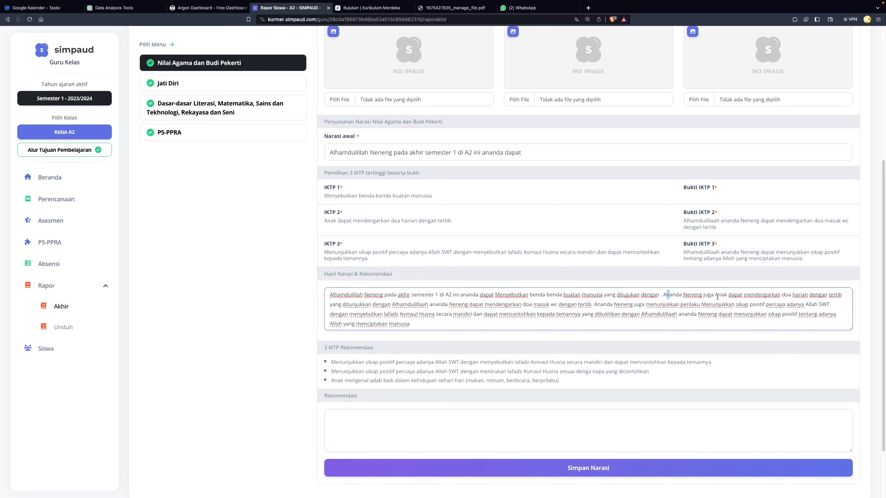
# Step: In the combined narrative, delete "Anak" before "dapat mendengarkan doa harian" and "Alhamdulillaah ananda" after the "ditunjukkan dengan" that follows it
pyautogui.moveTo(713, 294); pyautogui.dragTo(725, 294)
pyautogui.click(723, 295)
pyautogui.doubleClick(723, 295)
pyautogui.press('BackSpace')
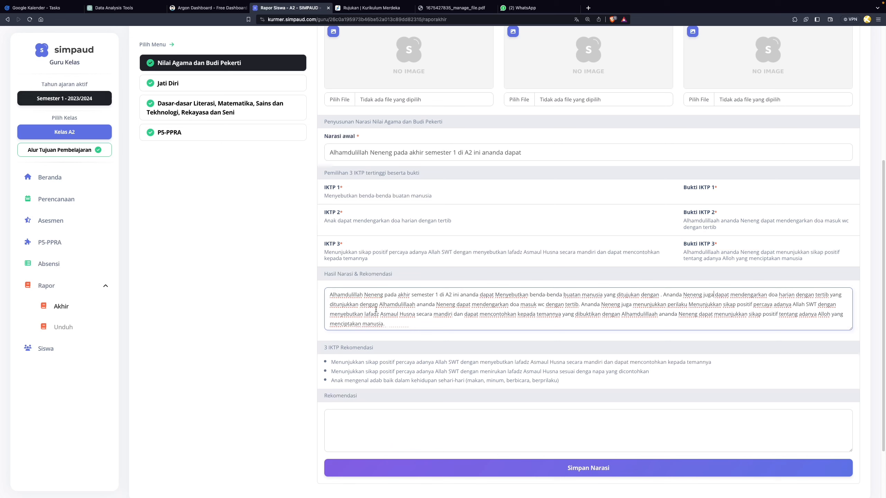
pyautogui.doubleClick(392, 306)
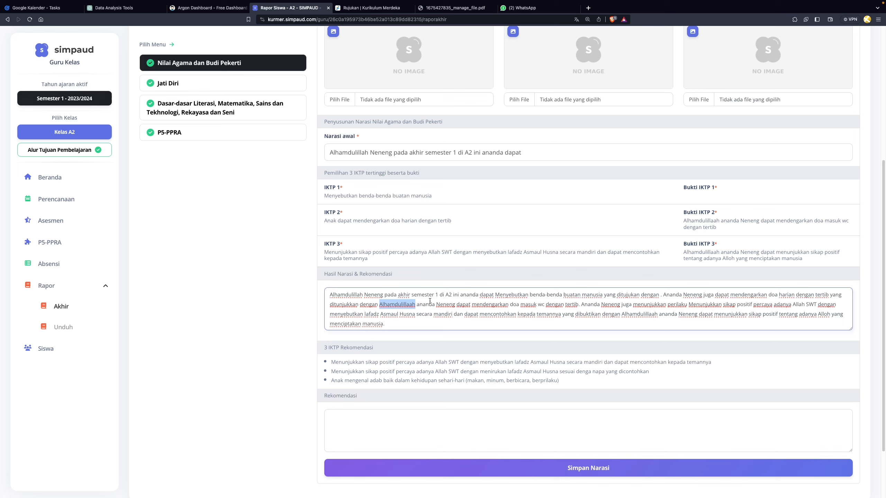
pyautogui.hotkey('alt', 'shift', 'Right')
pyautogui.press('BackSpace')
pyautogui.press('BackSpace')
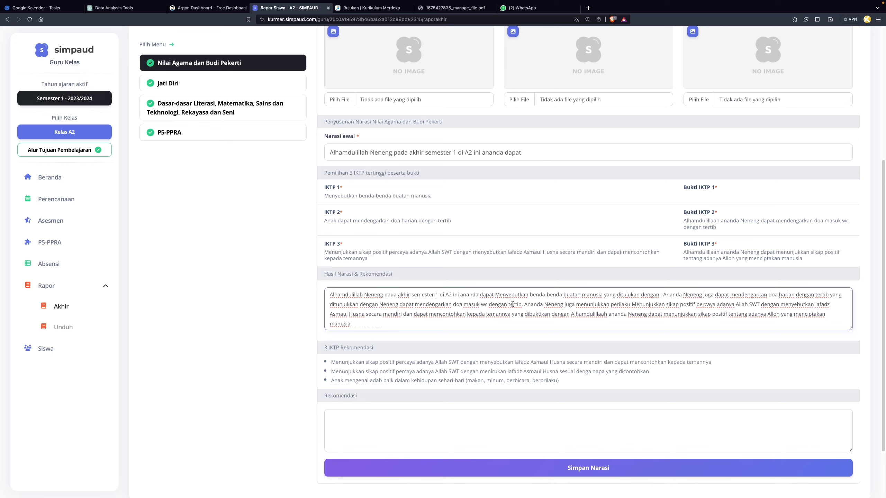
# Step: Reread the edited narrative and the 3 IKTP Rekomendasi list, and consult the presentation slide on the Narasi Rapor Elemen structure
pyautogui.moveTo(522, 304); pyautogui.dragTo(386, 304)
pyautogui.click(415, 276)
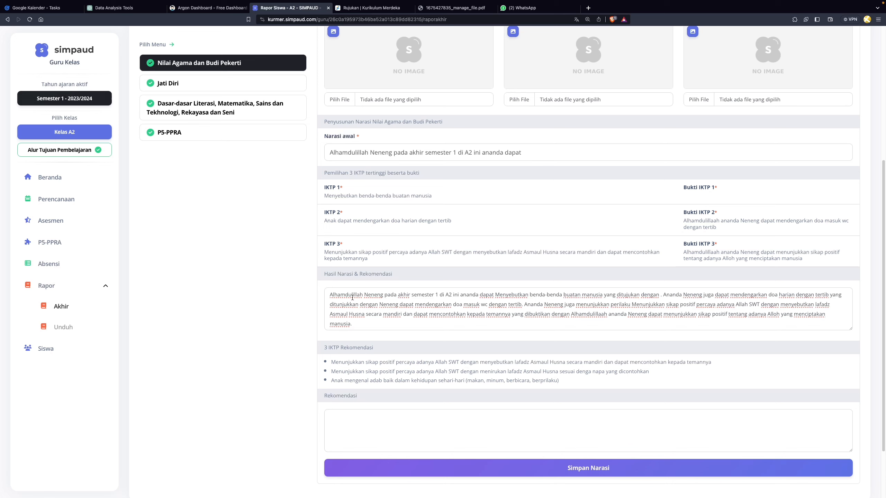
pyautogui.moveTo(337, 295); pyautogui.dragTo(503, 336)
pyautogui.click(532, 328)
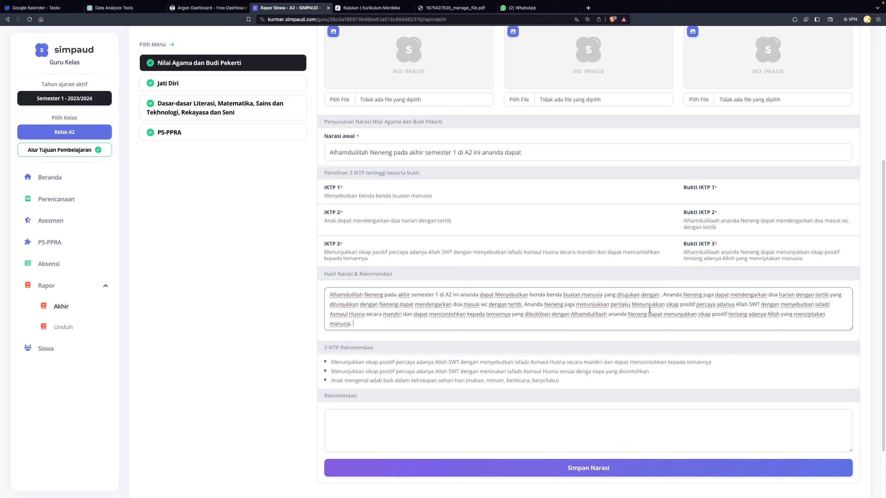
pyautogui.click(362, 359)
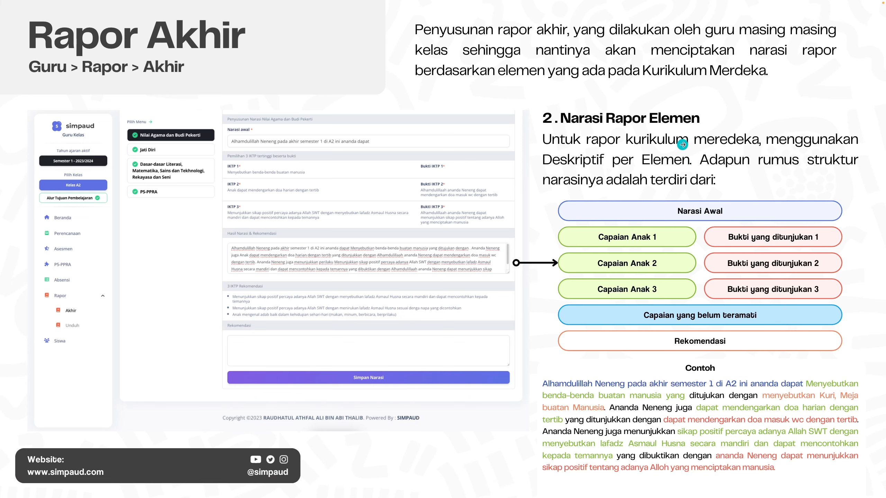
pyautogui.press('Right')
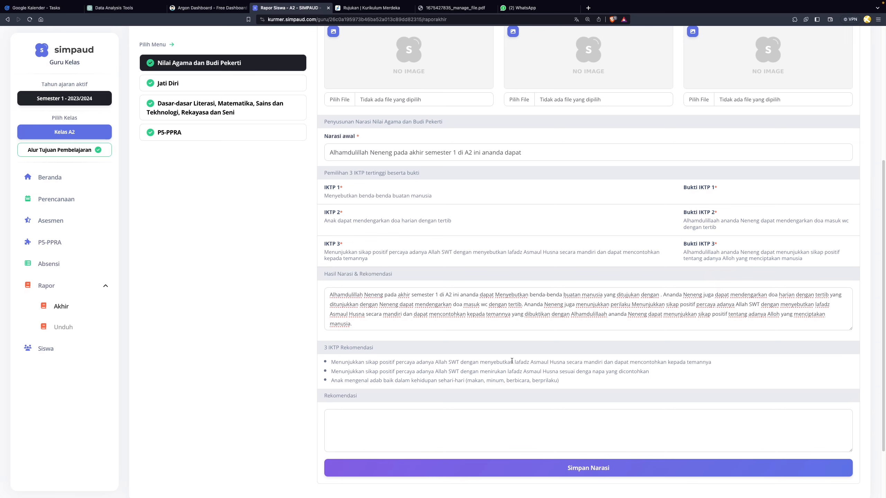
# Step: Open the P5-PPRA section of the student's report and review its selected dimensions, elements, sub-elements and resulting narrative
pyautogui.click(188, 137)
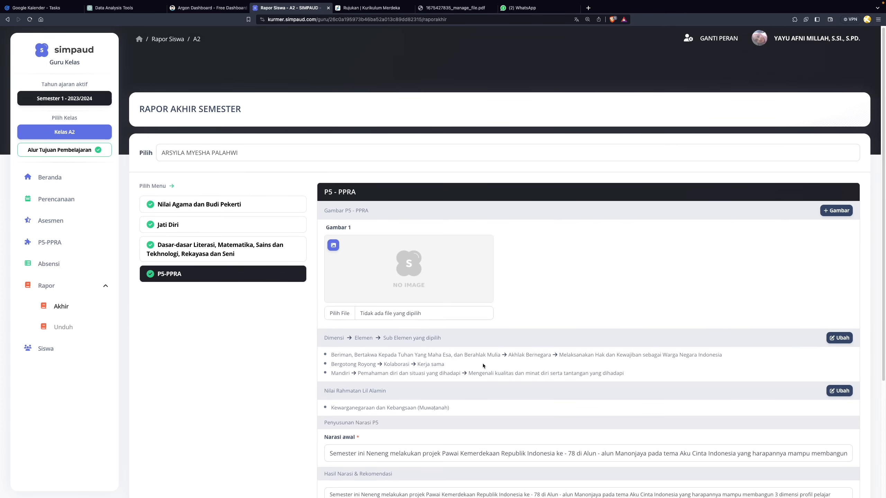
pyautogui.scroll(-4, 482, 363)
pyautogui.moveTo(319, 205); pyautogui.dragTo(442, 213)
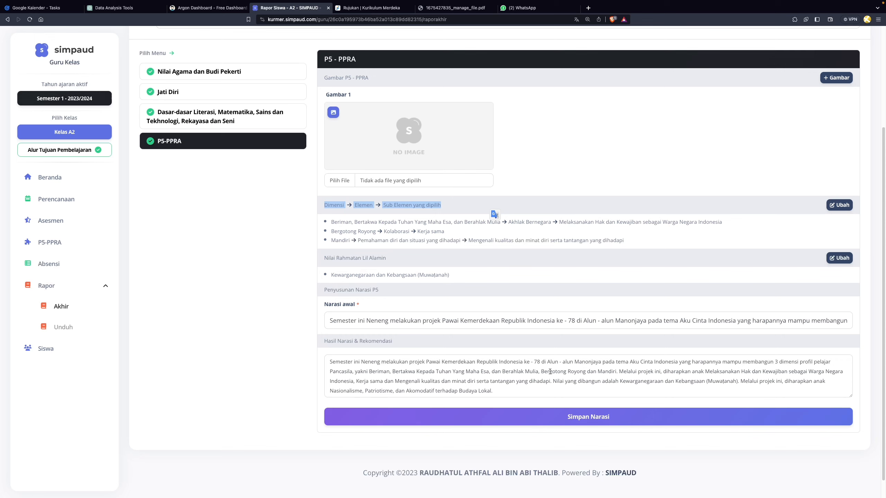
pyautogui.click(518, 393)
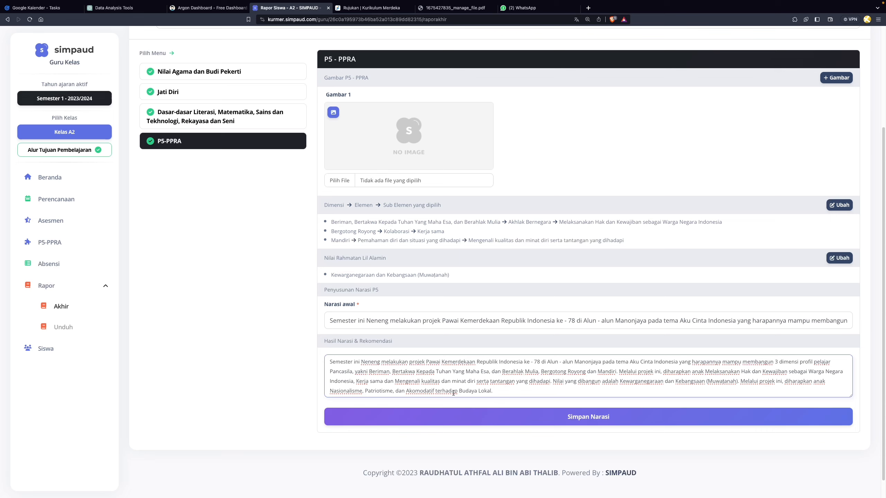
pyautogui.click(259, 282)
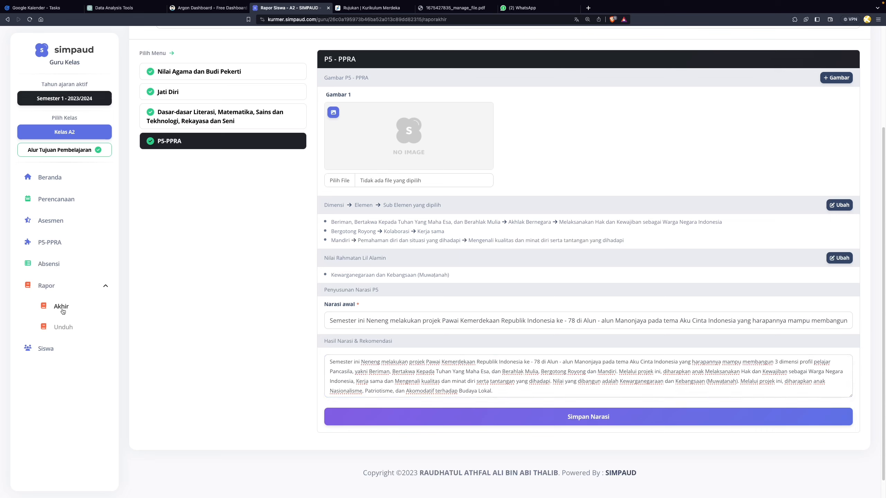
# Step: Go to the student report download page for class A2 and open the Rapor Akhir of the first listed student
pyautogui.click(63, 328)
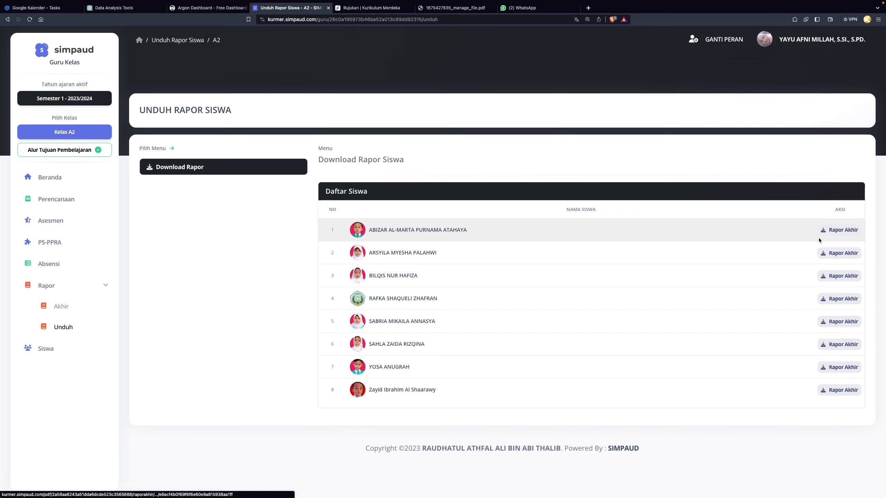
pyautogui.click(841, 231)
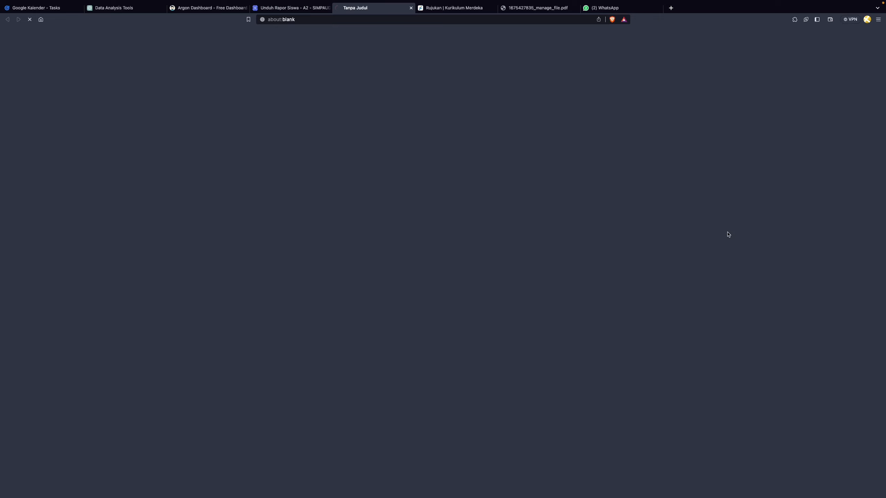